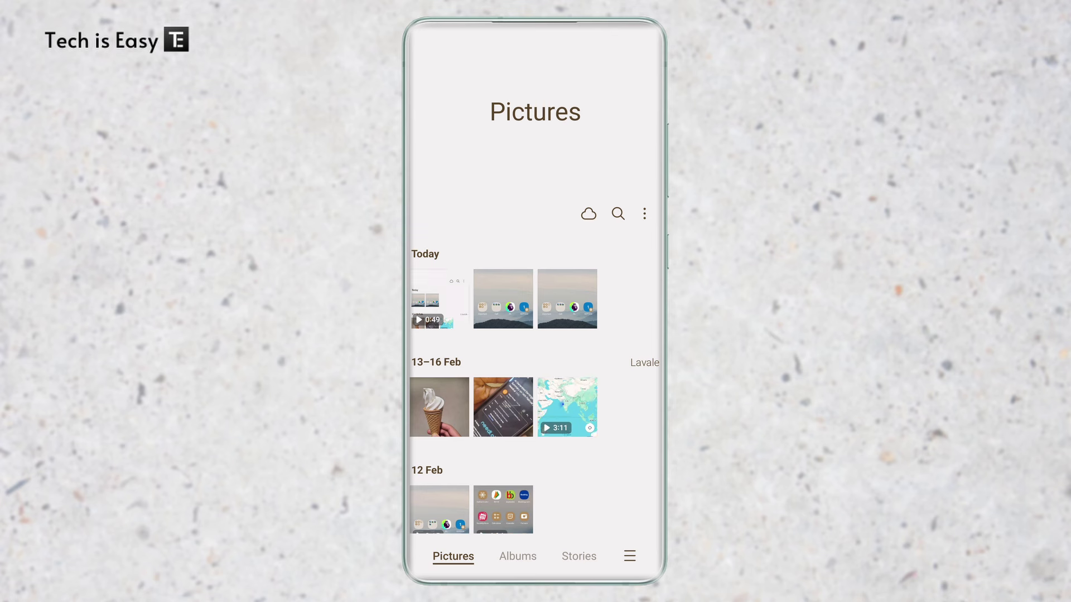
Step: Select the two newest Today photos and send them to Secure Folder via More
left_click(573, 311)
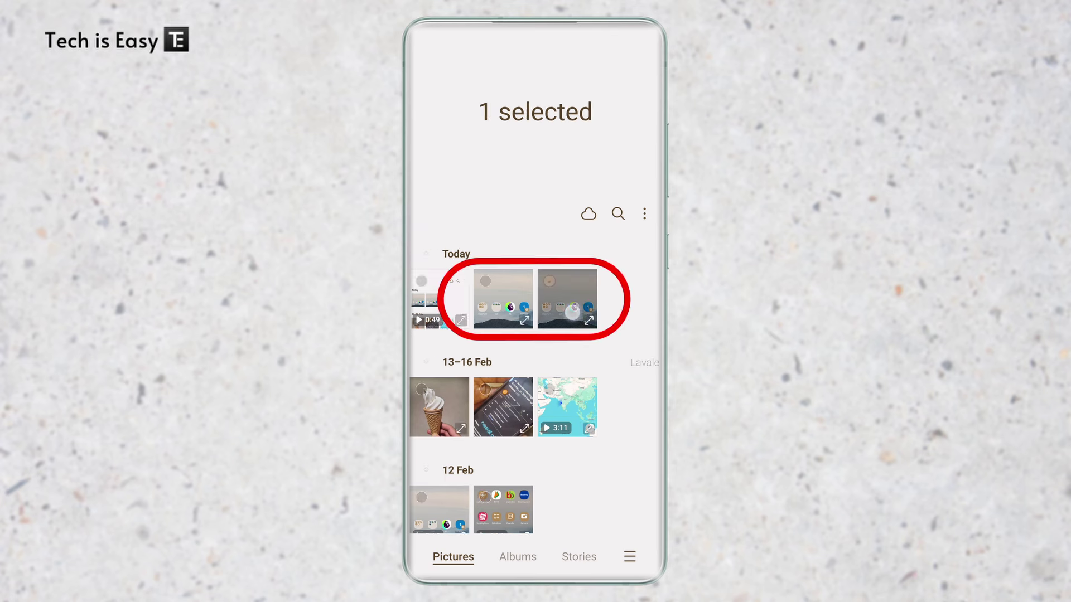
left_click(498, 303)
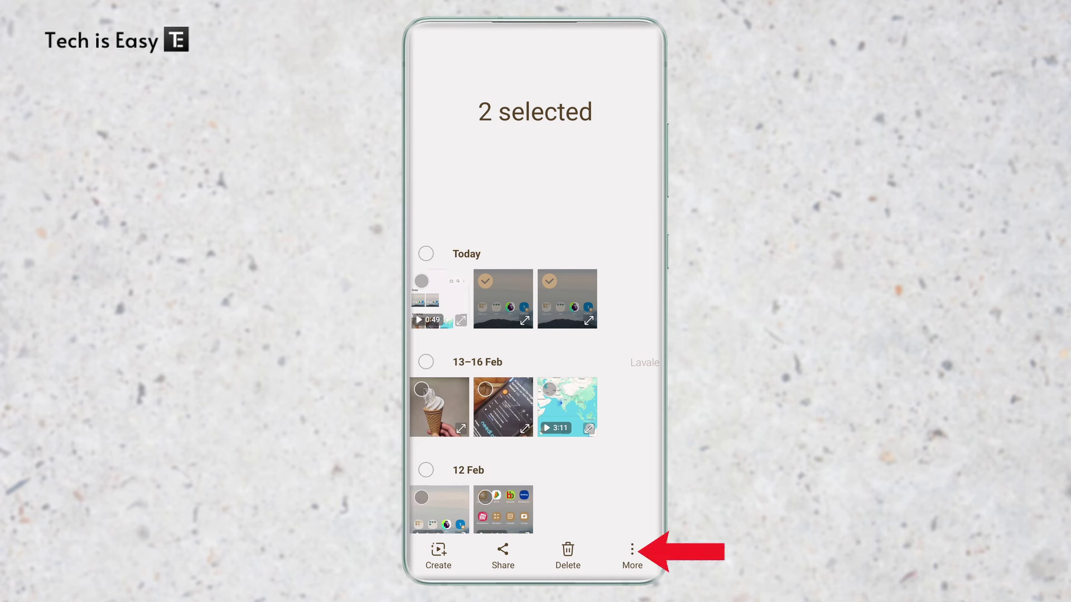
left_click(631, 556)
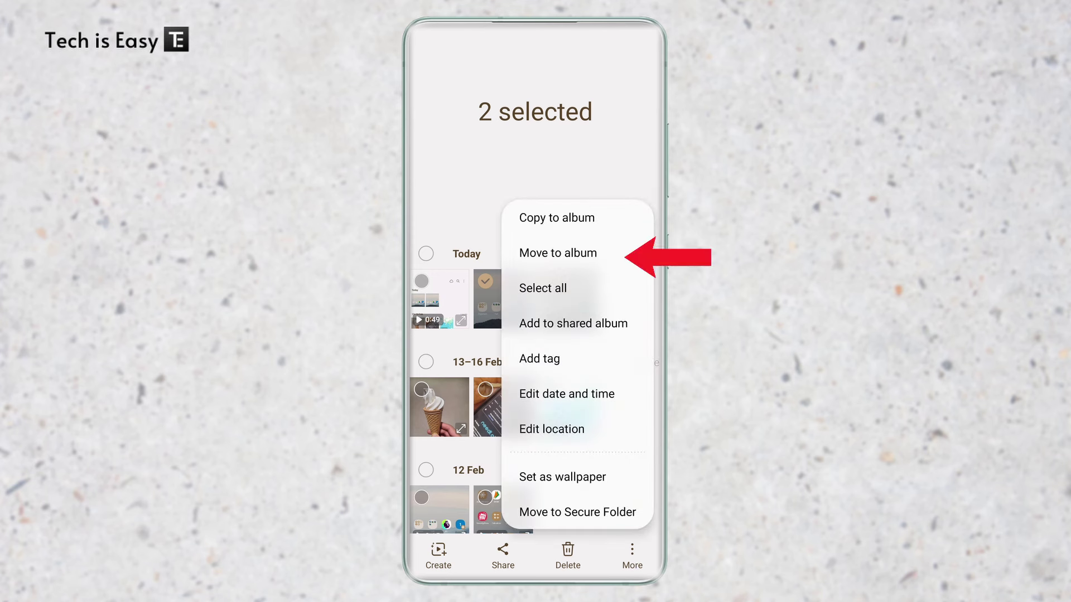
left_click(571, 513)
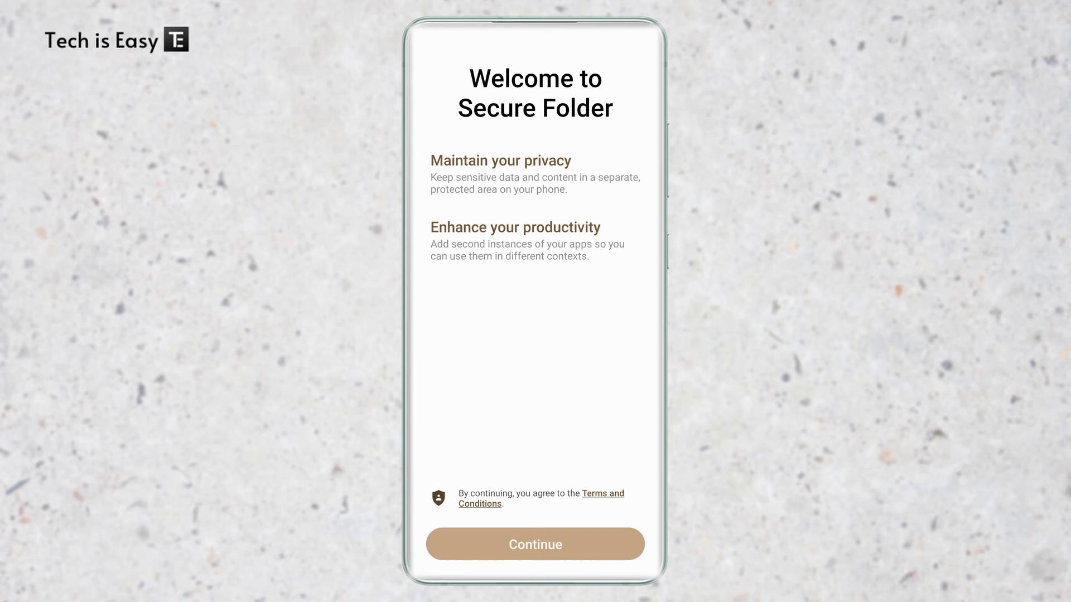
Step: Accept the Secure Folder terms and permissions to create the folder
left_click(535, 544)
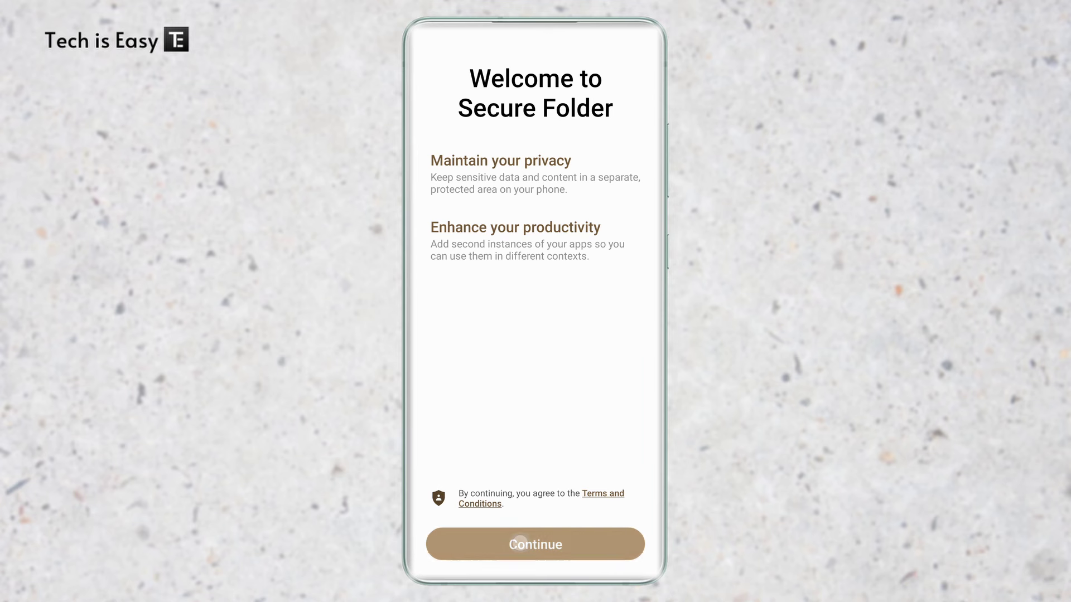
left_click(536, 544)
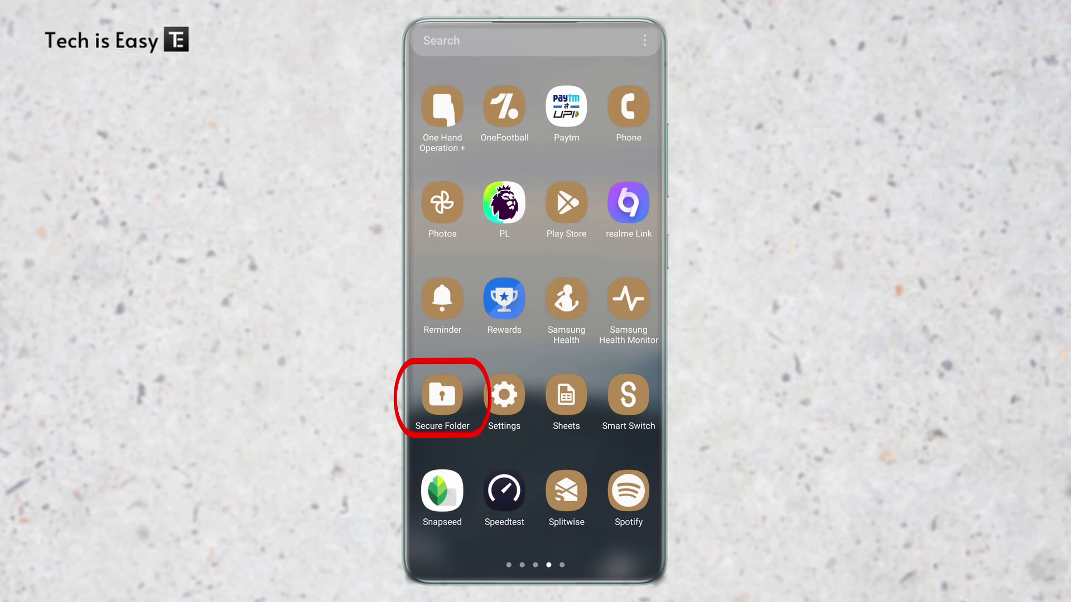
Step: Open Secure Folder from the app drawer
left_click(442, 396)
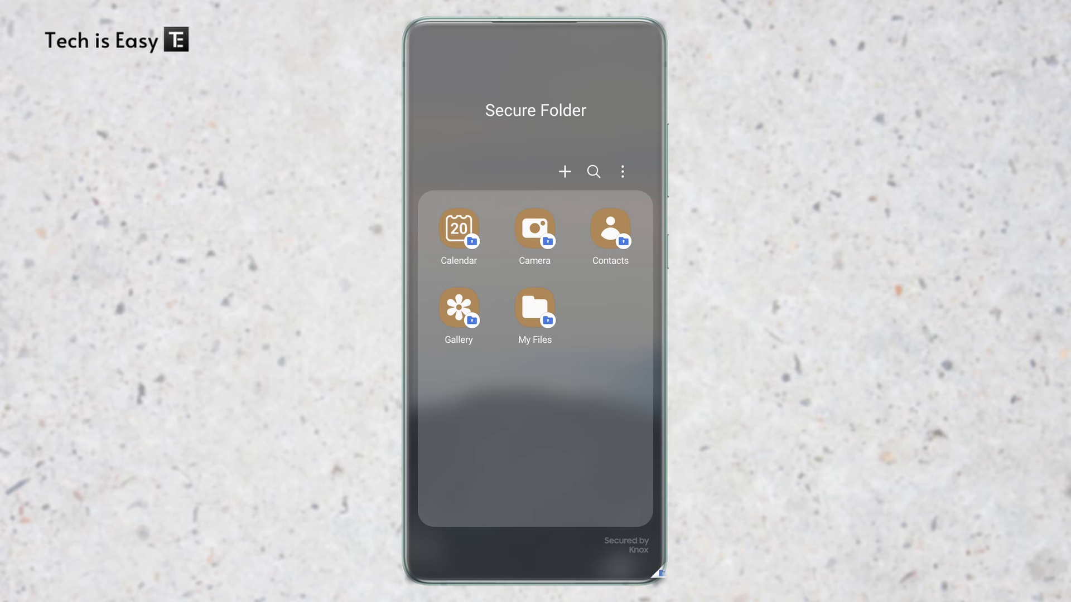
Step: View both moved photos in Secure Folder's Gallery, then decline the place names suggestion
left_click(458, 309)
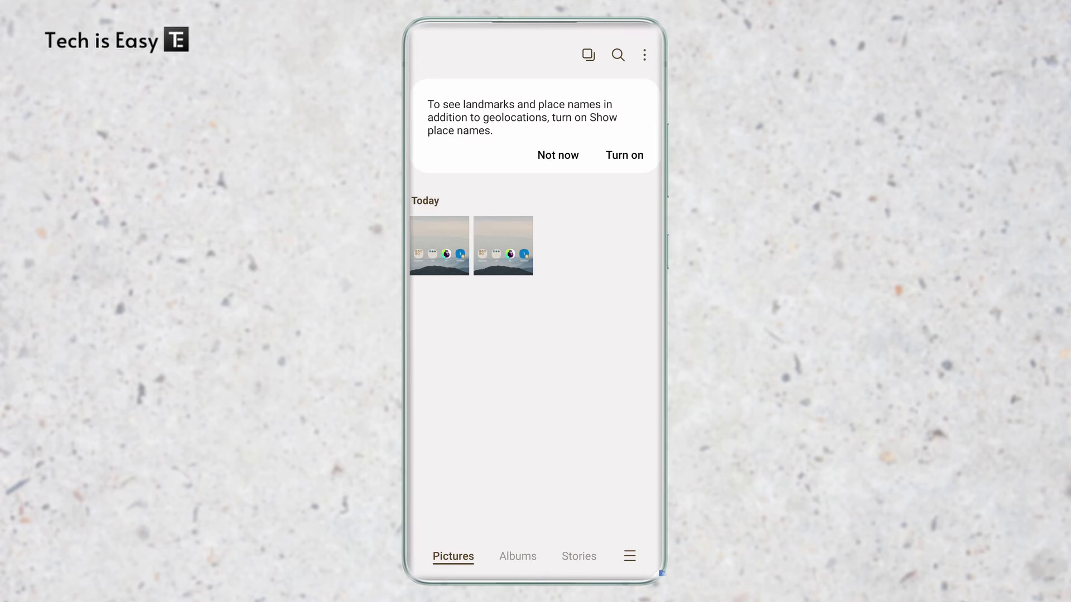
left_click(438, 245)
left_click_drag(619, 334, 453, 334)
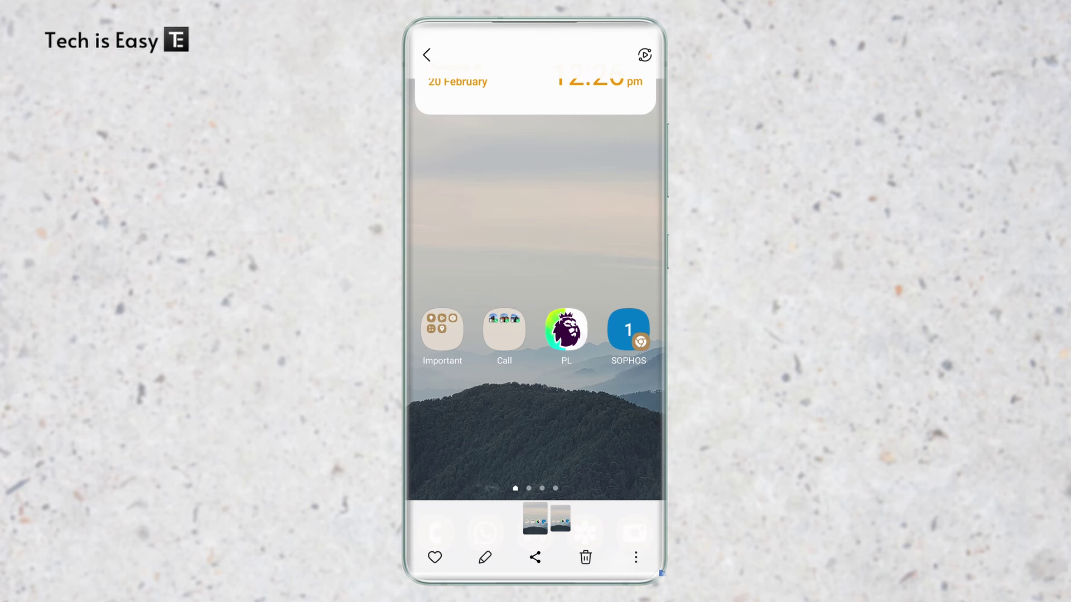
left_click(425, 52)
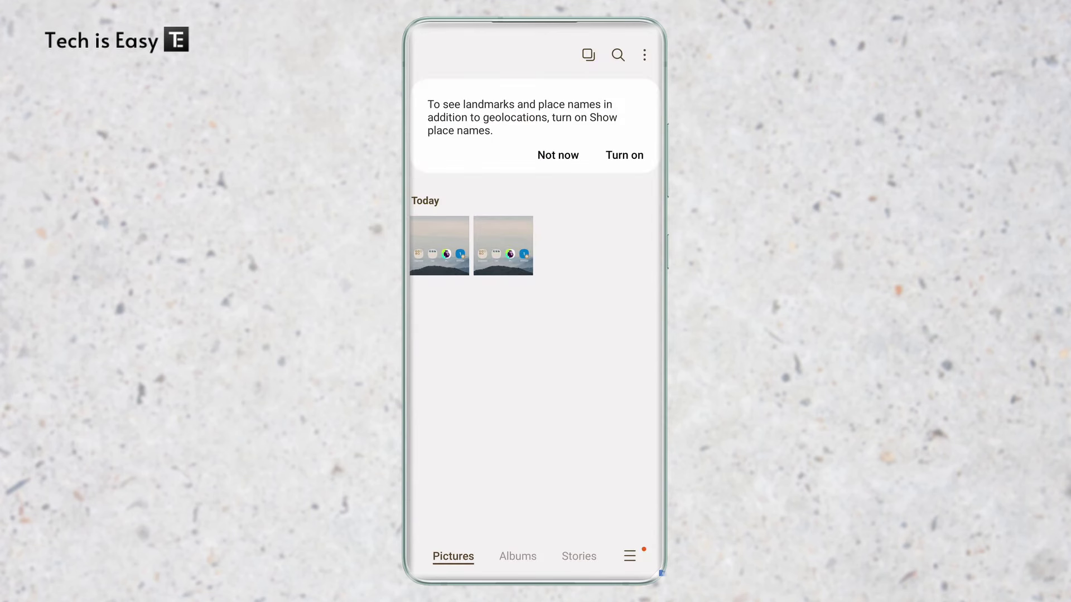
left_click(557, 155)
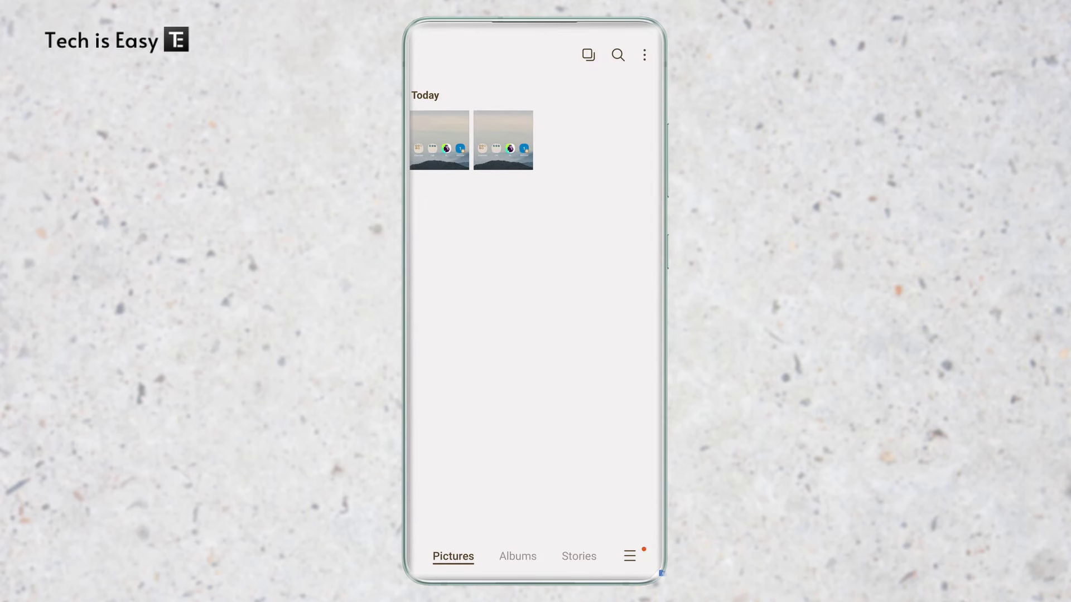